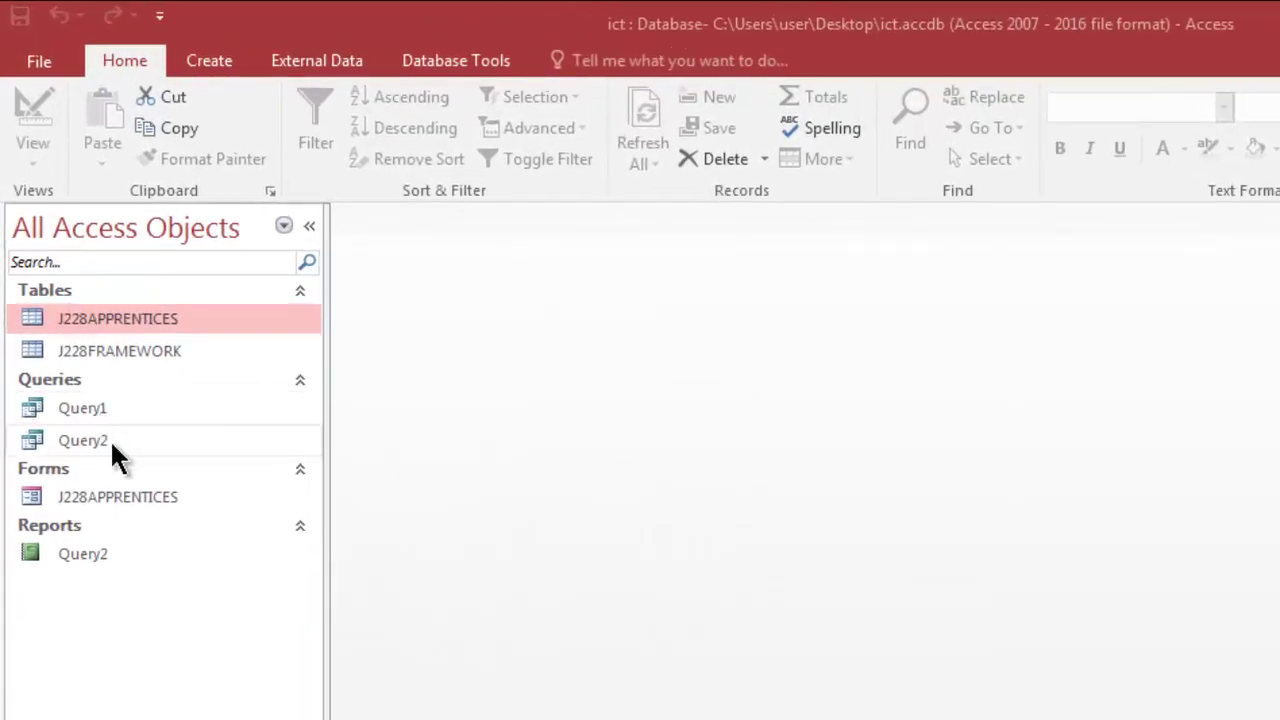
- Open Query2's results and expand the View drop-down to list its views
double_click(110, 439)
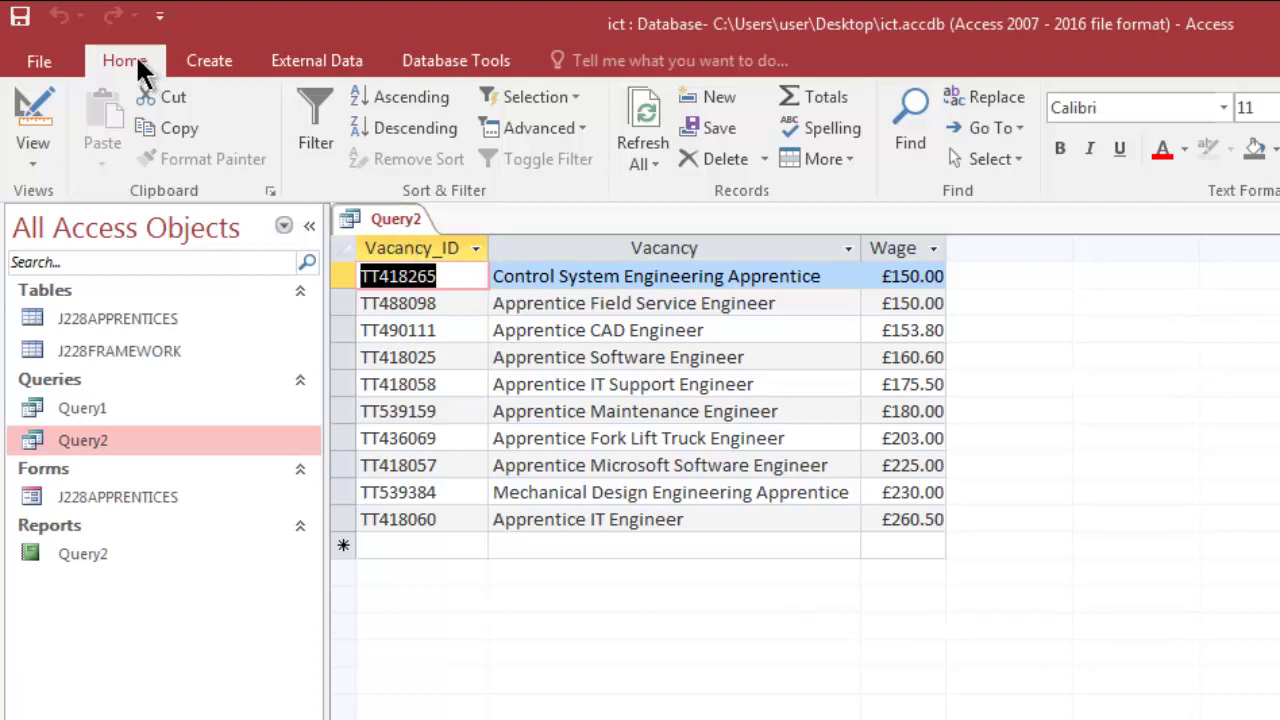
left_click(38, 162)
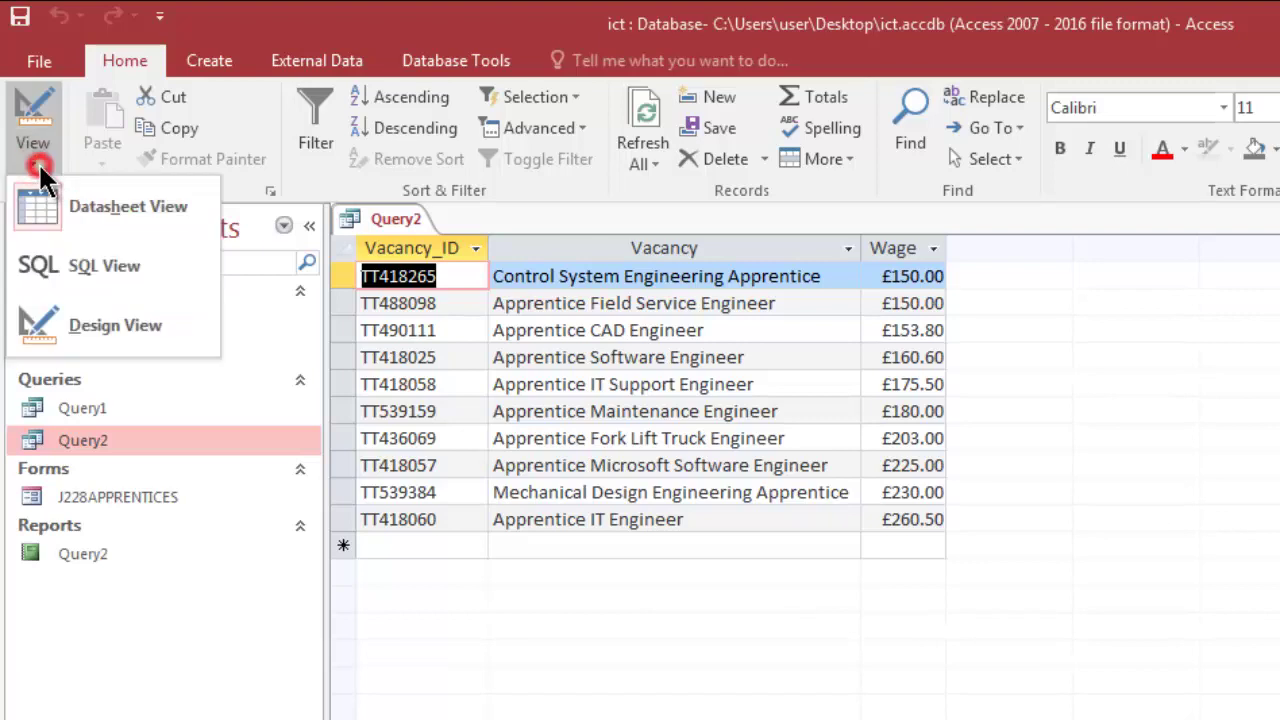
- Switch Query2 to Design View and select the next empty grid column
left_click(141, 328)
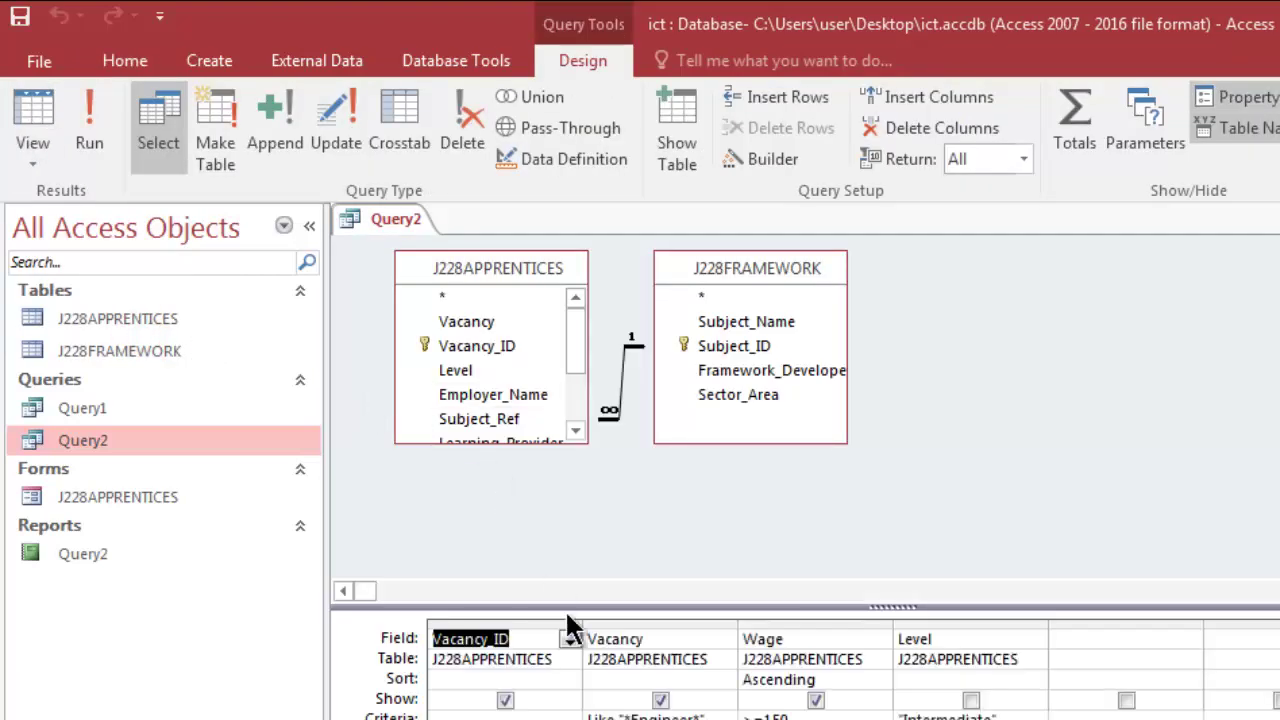
left_click(493, 439)
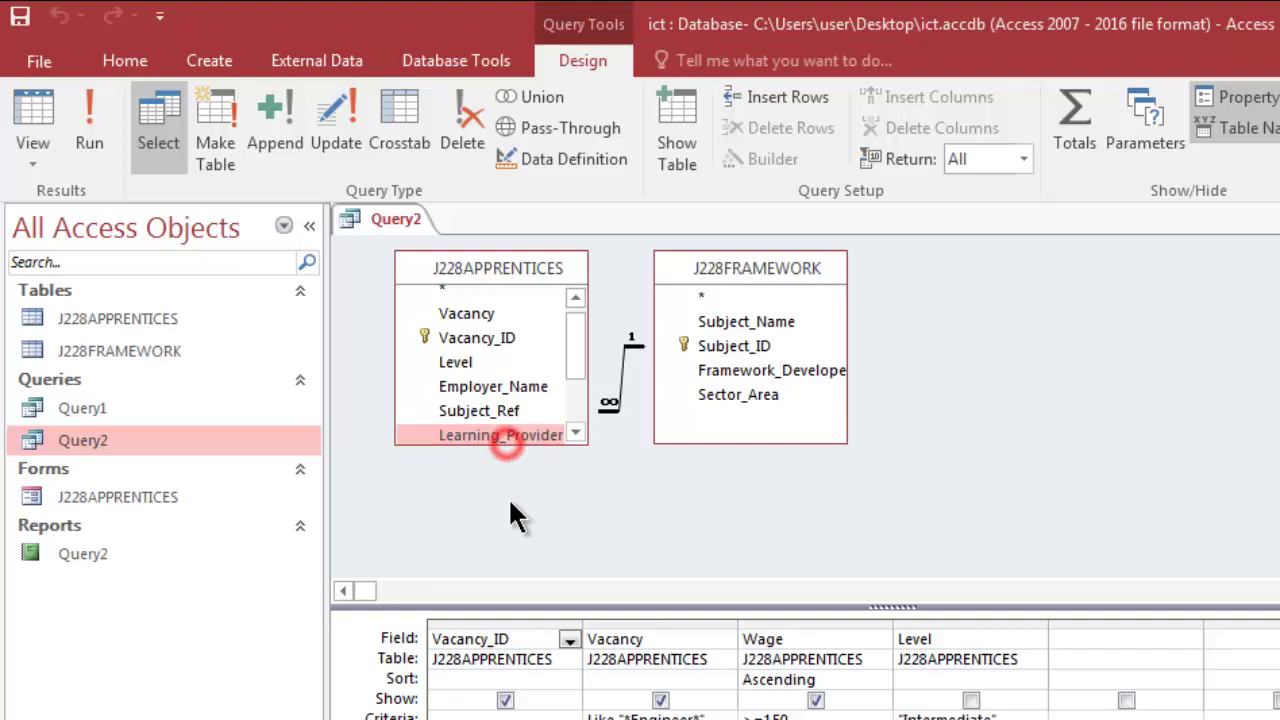
left_click(508, 497)
left_click(517, 441)
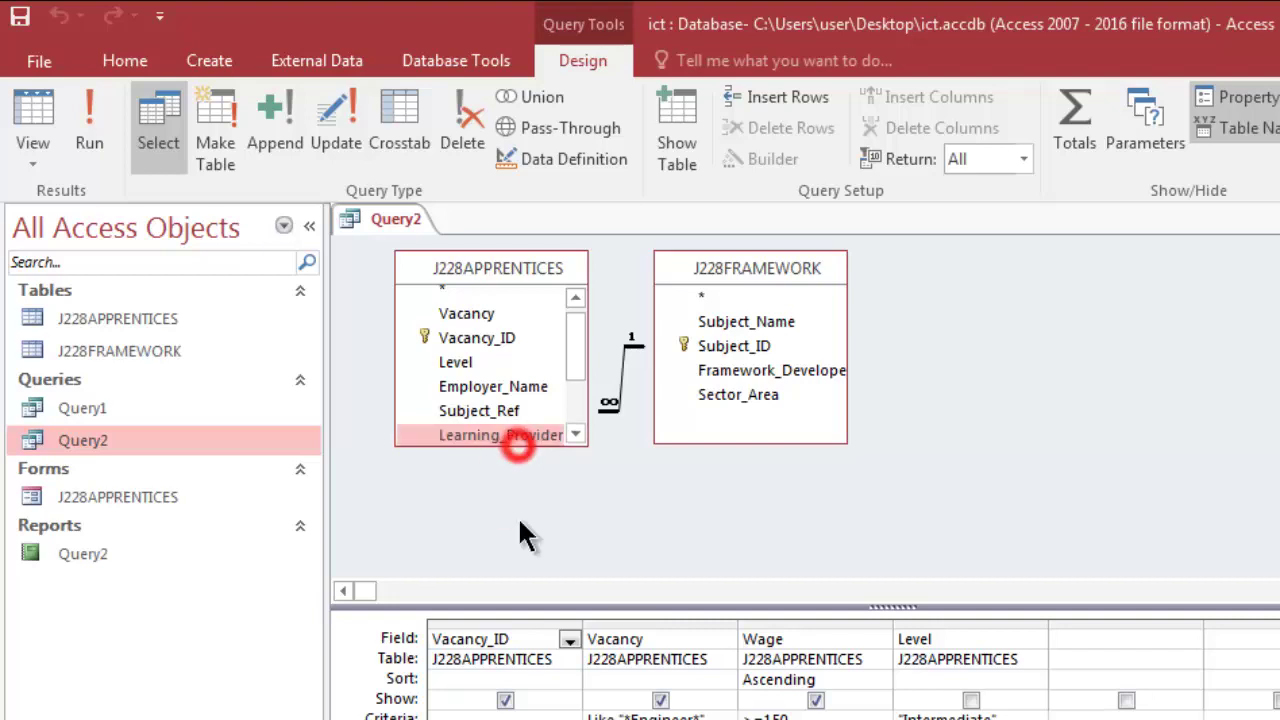
left_click(517, 516)
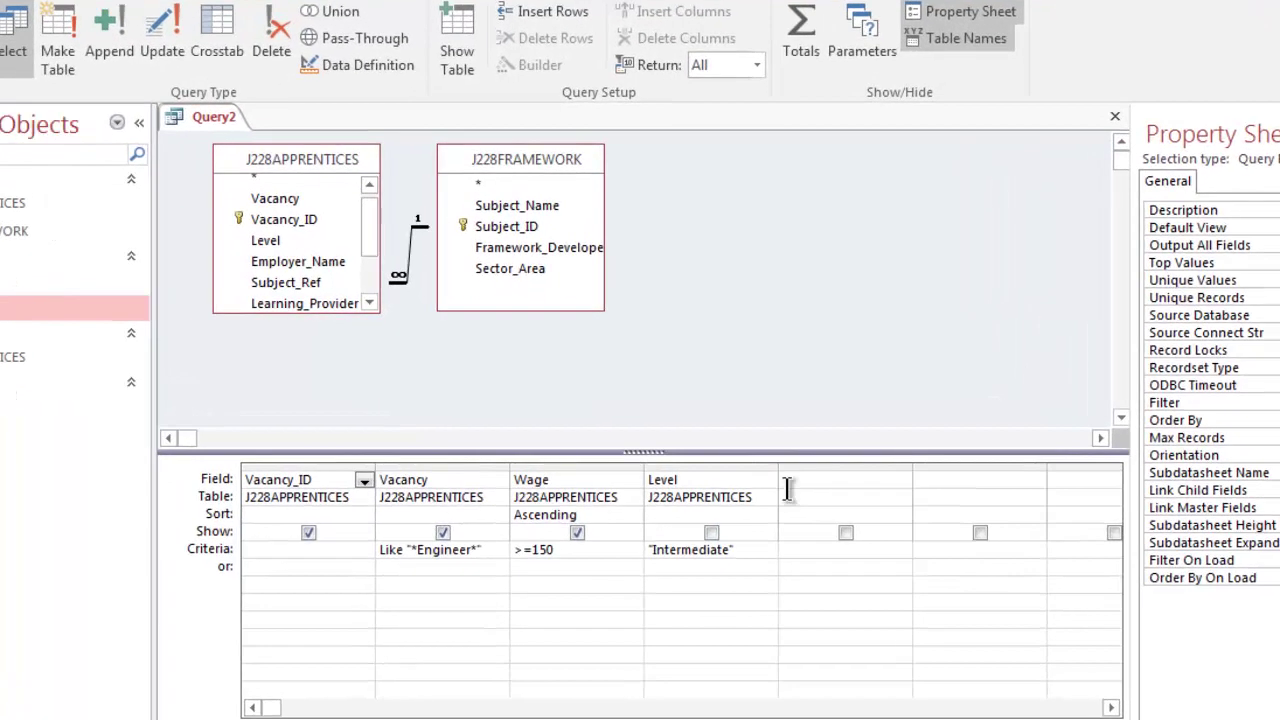
left_click(789, 481)
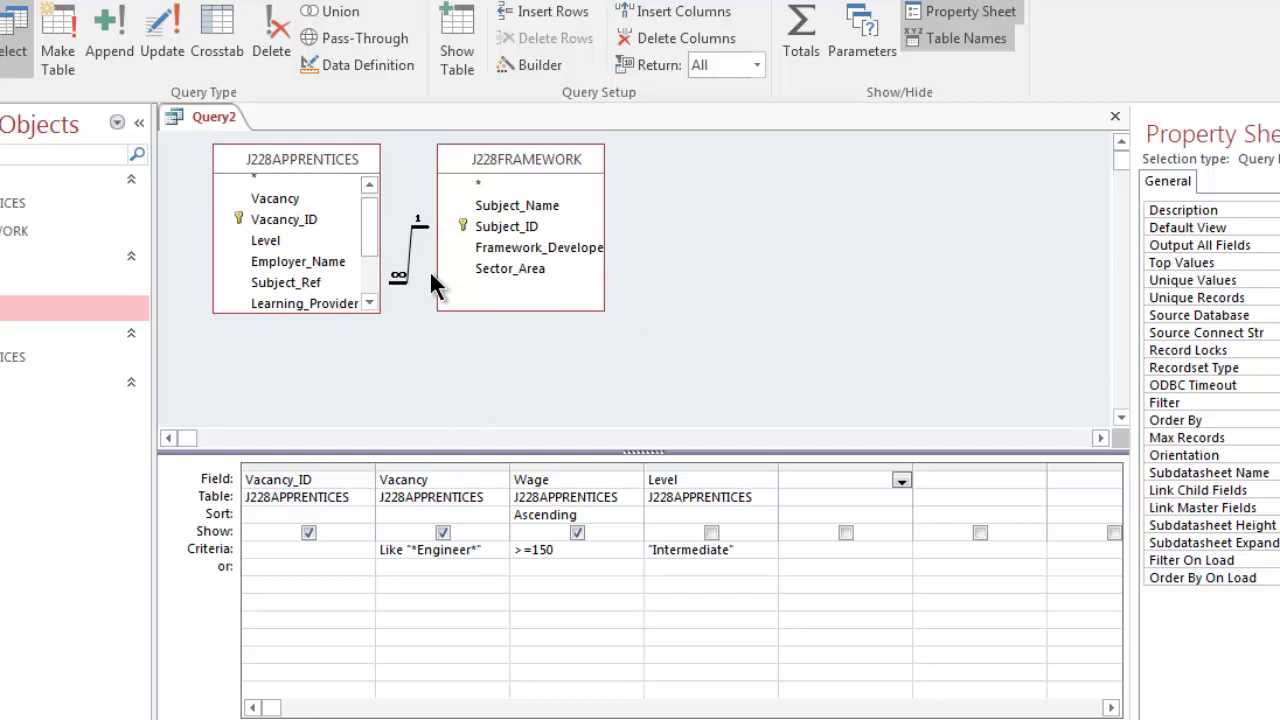
- Add Employer_Name and Sector_Area as new fields in the query grid
double_click(325, 266)
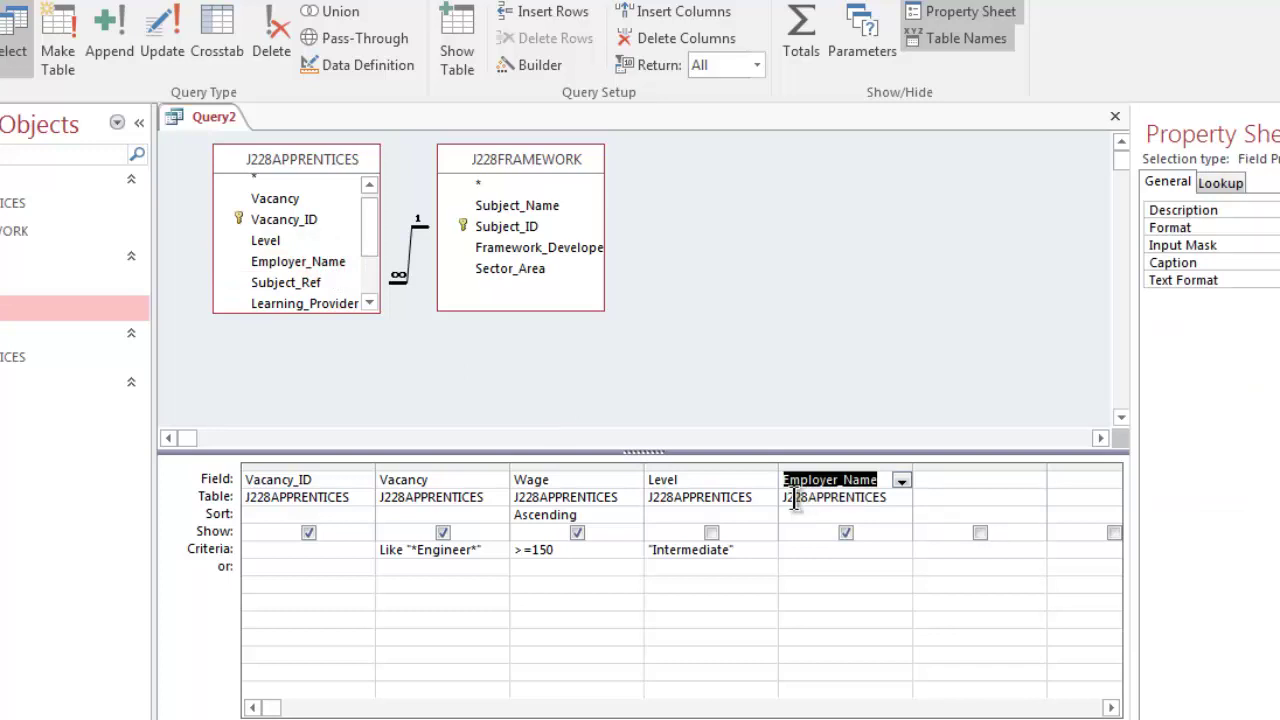
left_click(520, 266)
double_click(520, 266)
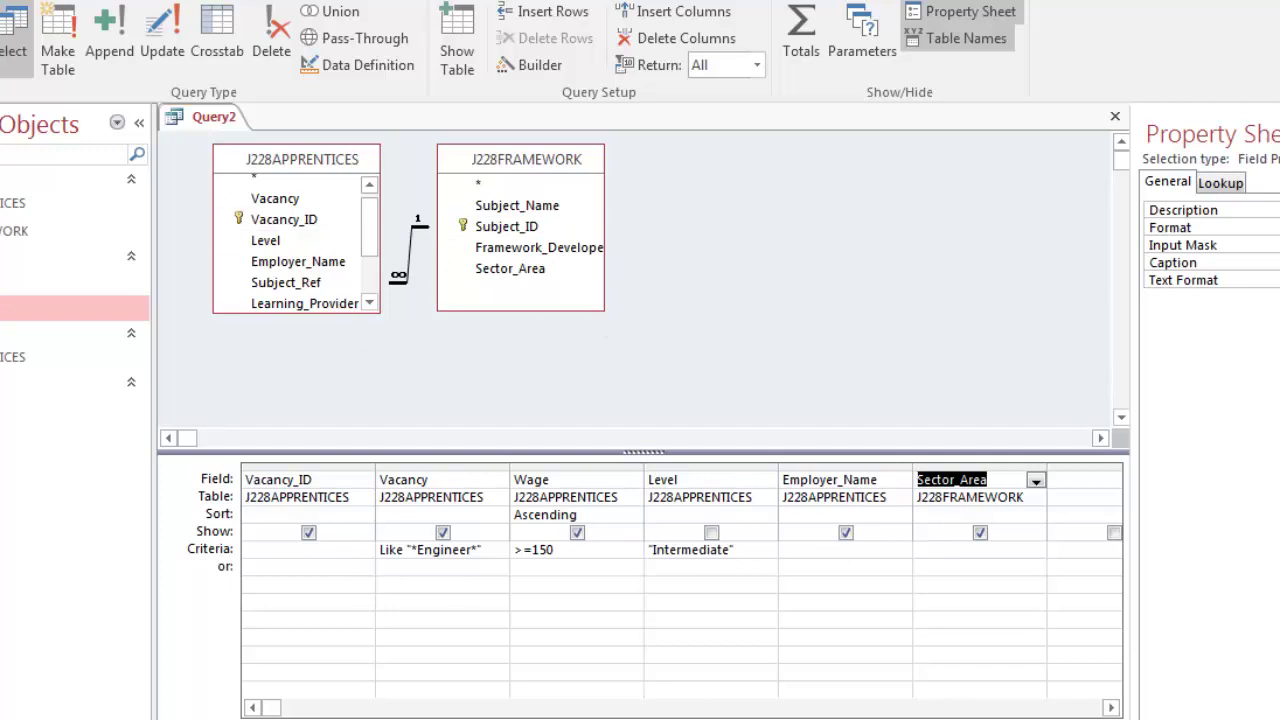
- Save Query2, run it, and autofit the Employer_Name results column
right_click(209, 116)
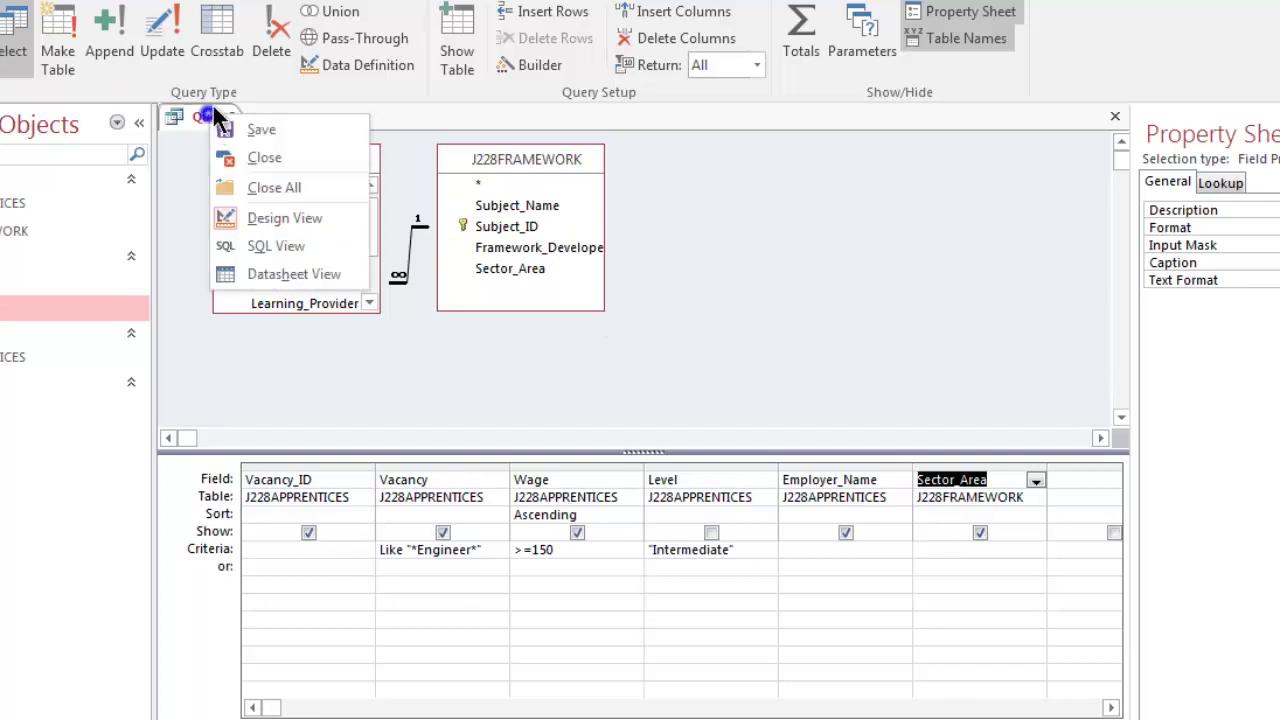
left_click(275, 130)
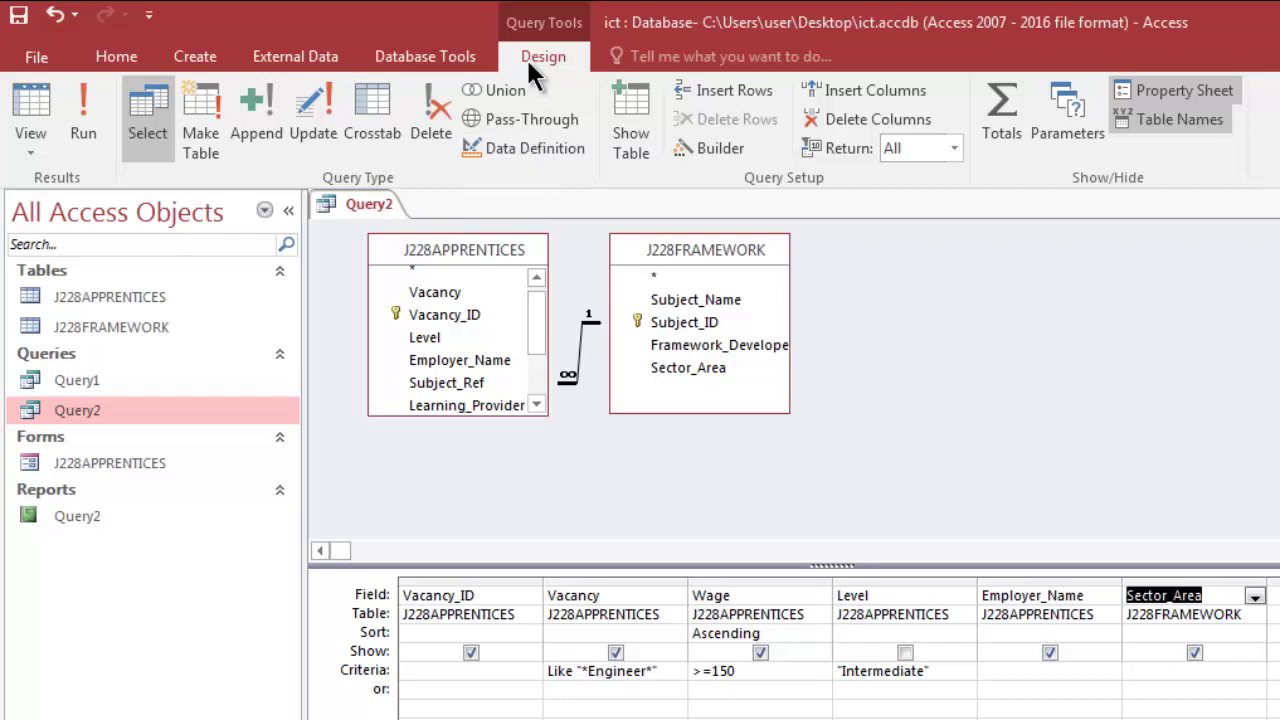
left_click(86, 131)
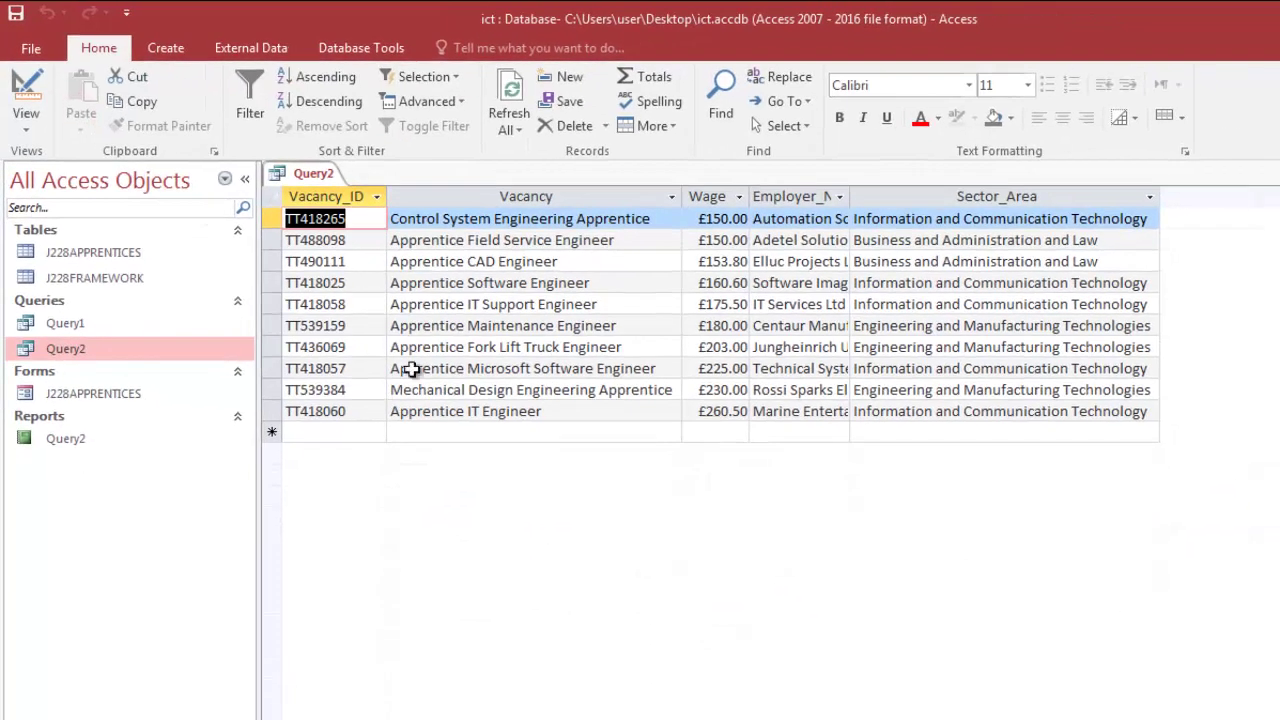
double_click(849, 200)
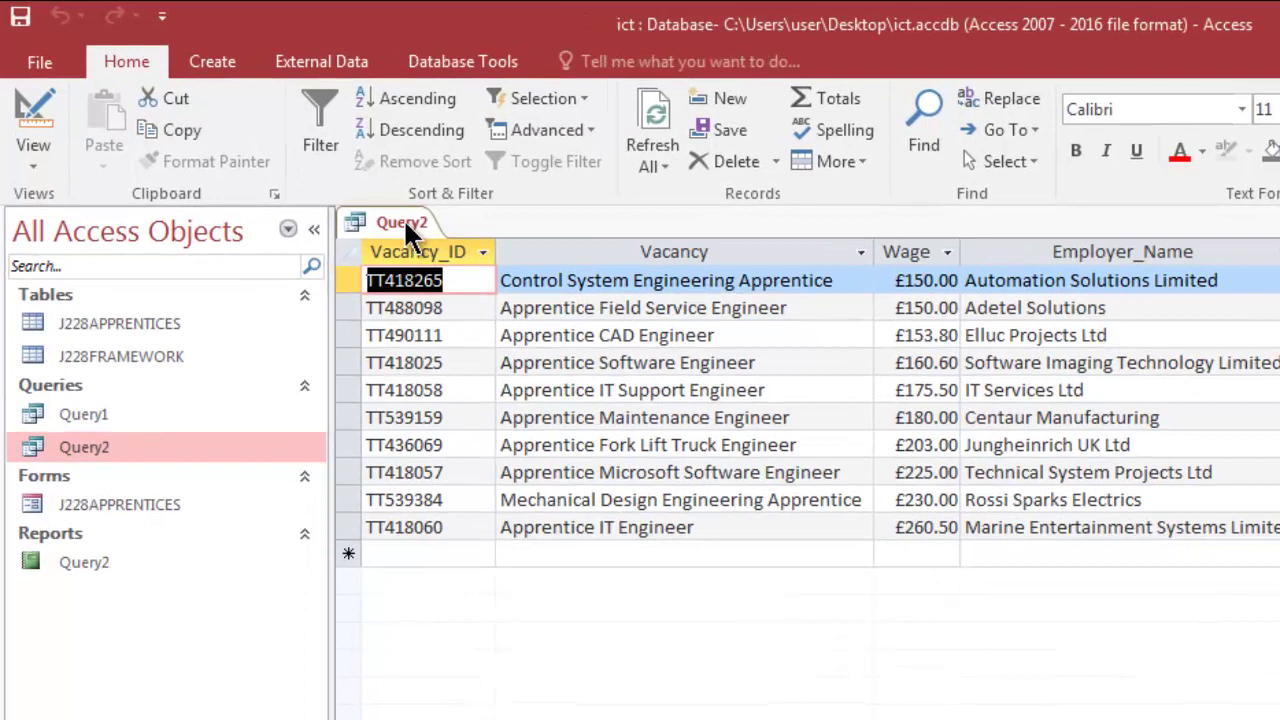
- Return Query2 to Design View and clear Sector_Area from the last grid column
right_click(405, 230)
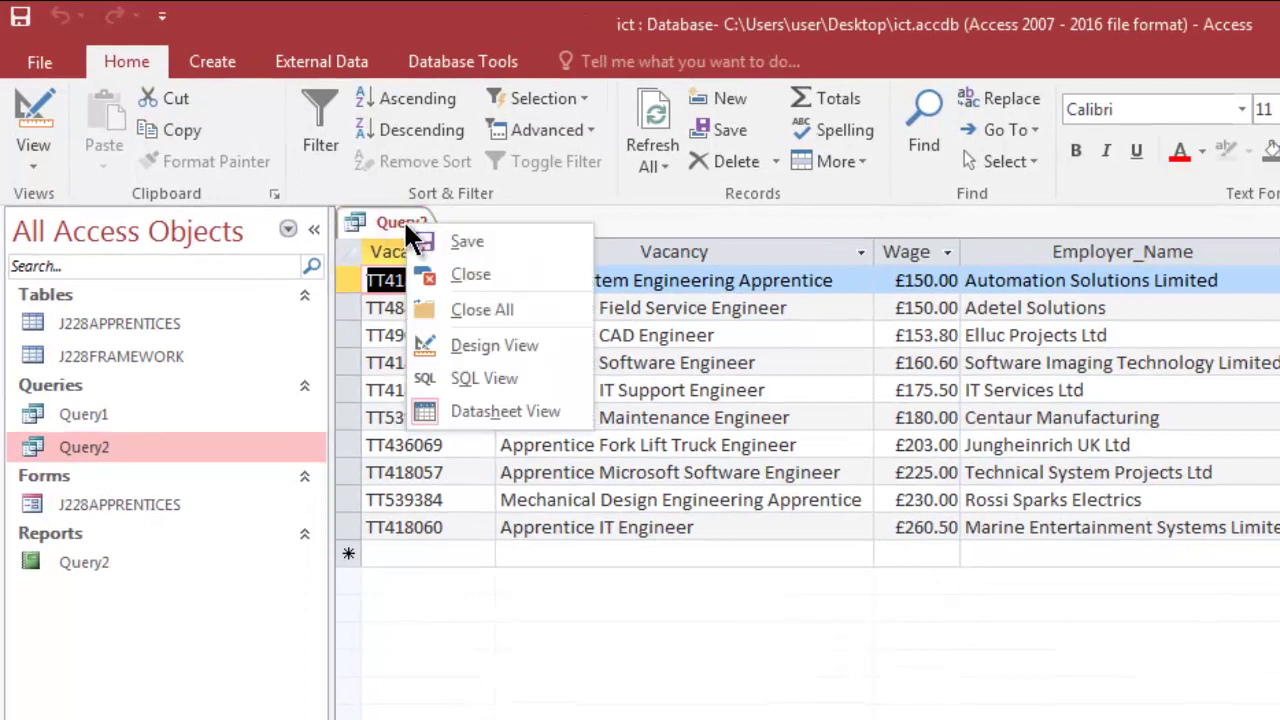
left_click(547, 343)
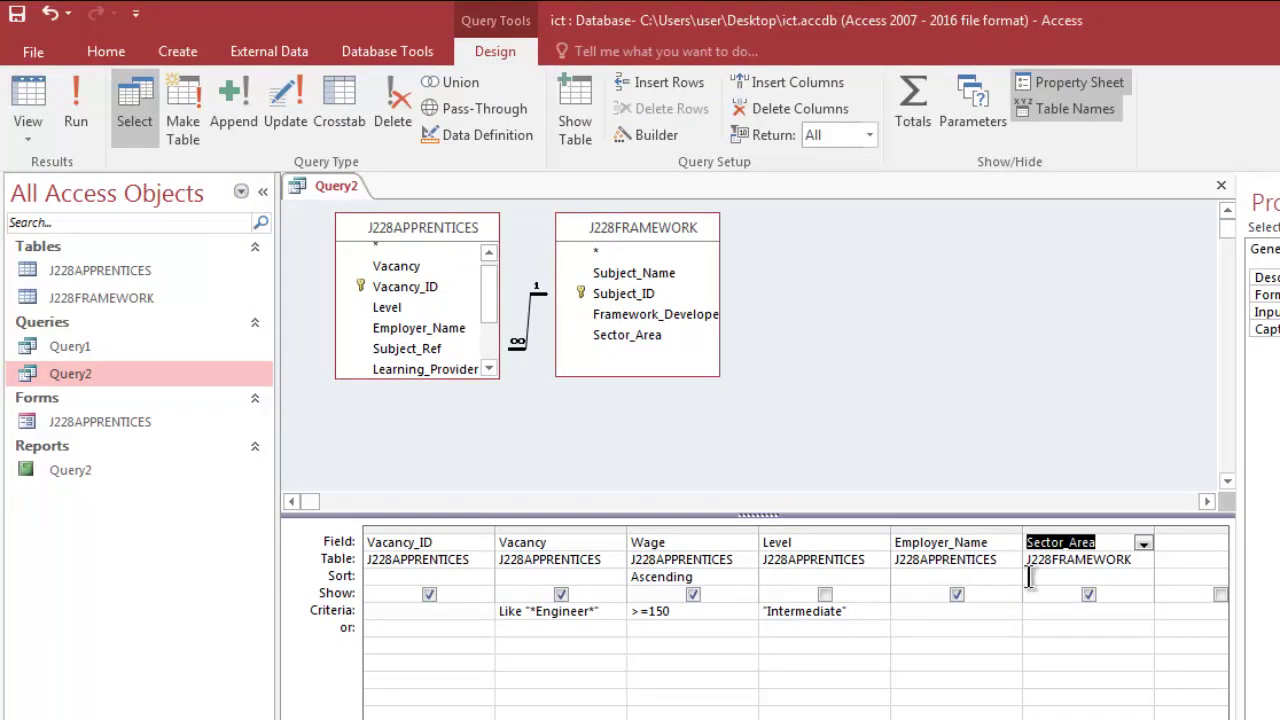
key("BackSpace")
left_click(1105, 542)
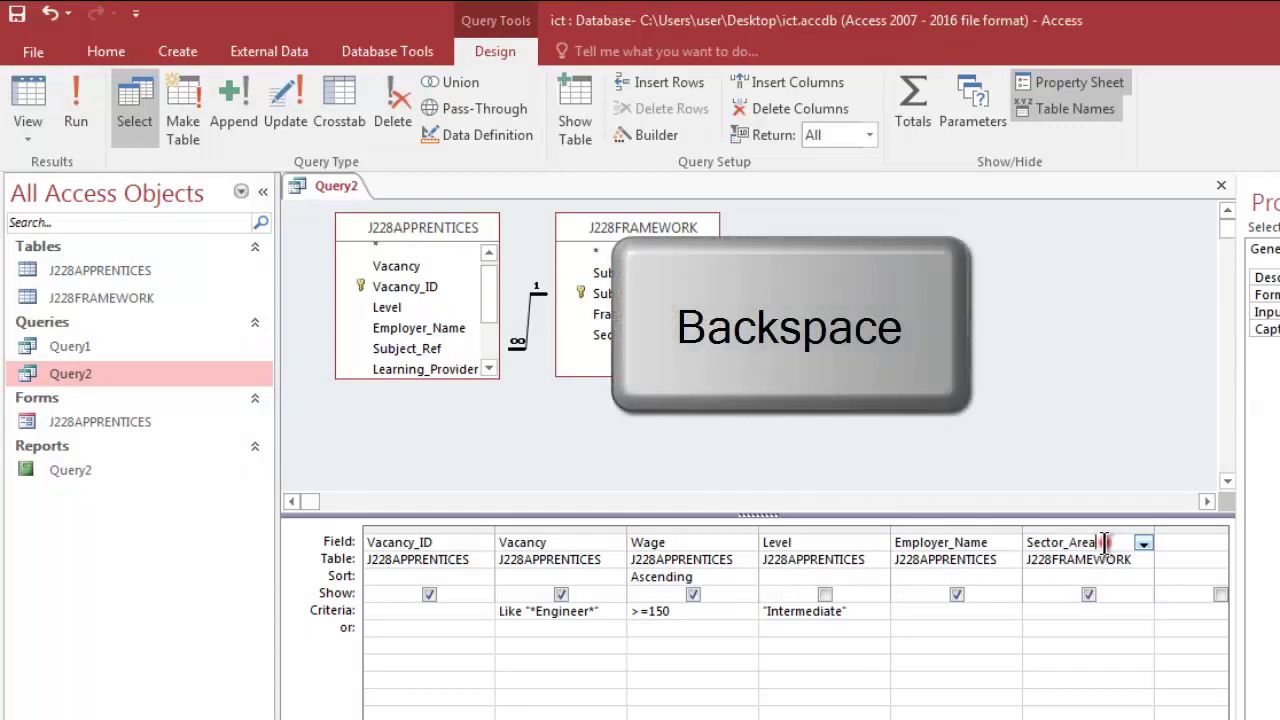
left_click(1026, 542)
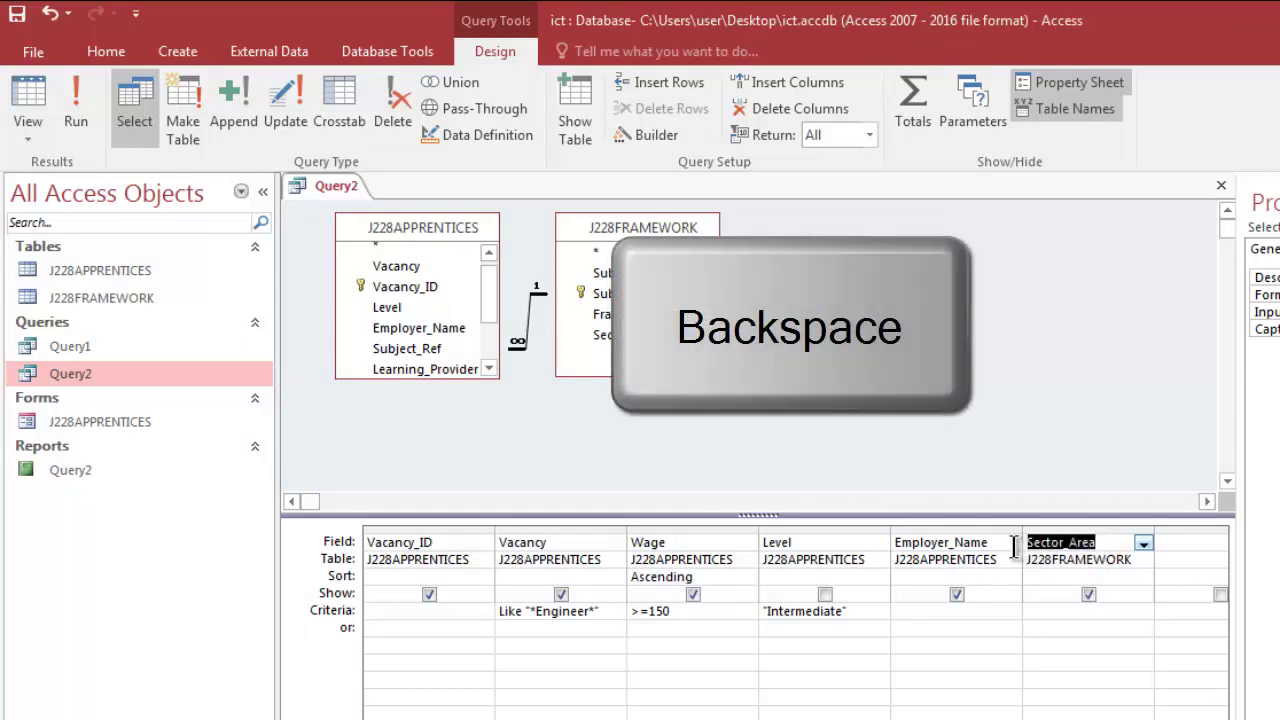
key("BackSpace")
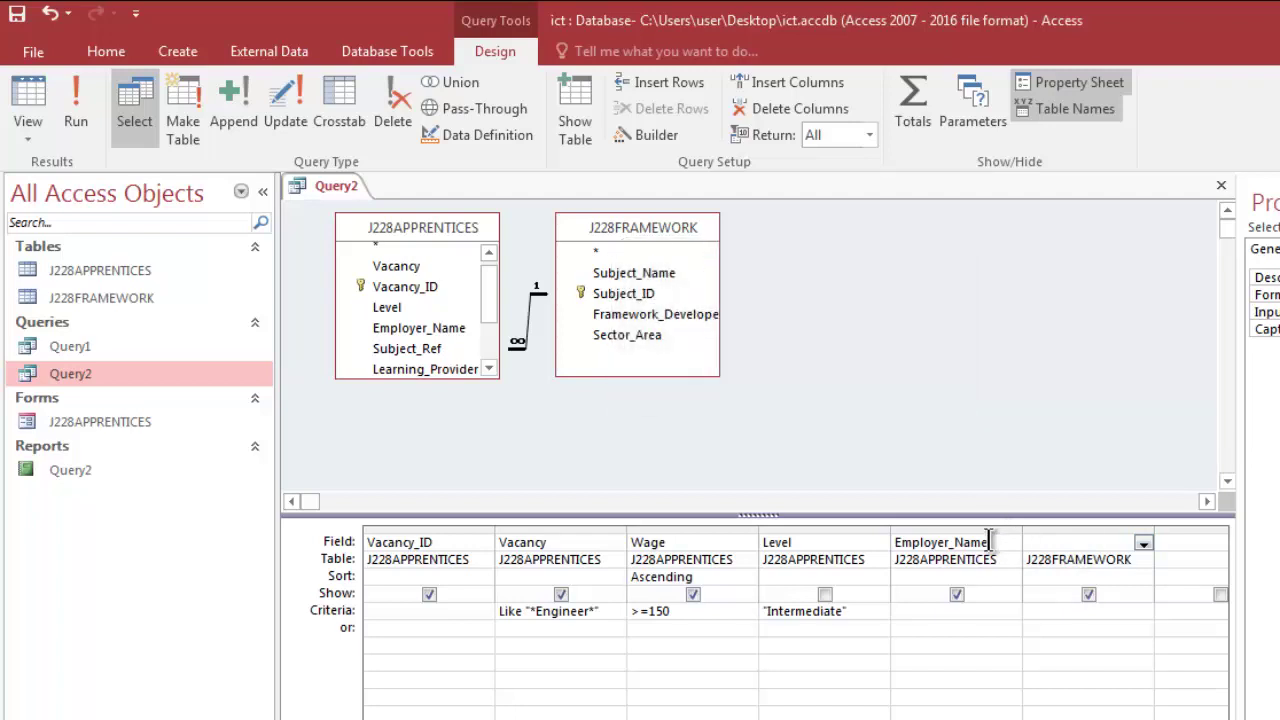
left_click(988, 542)
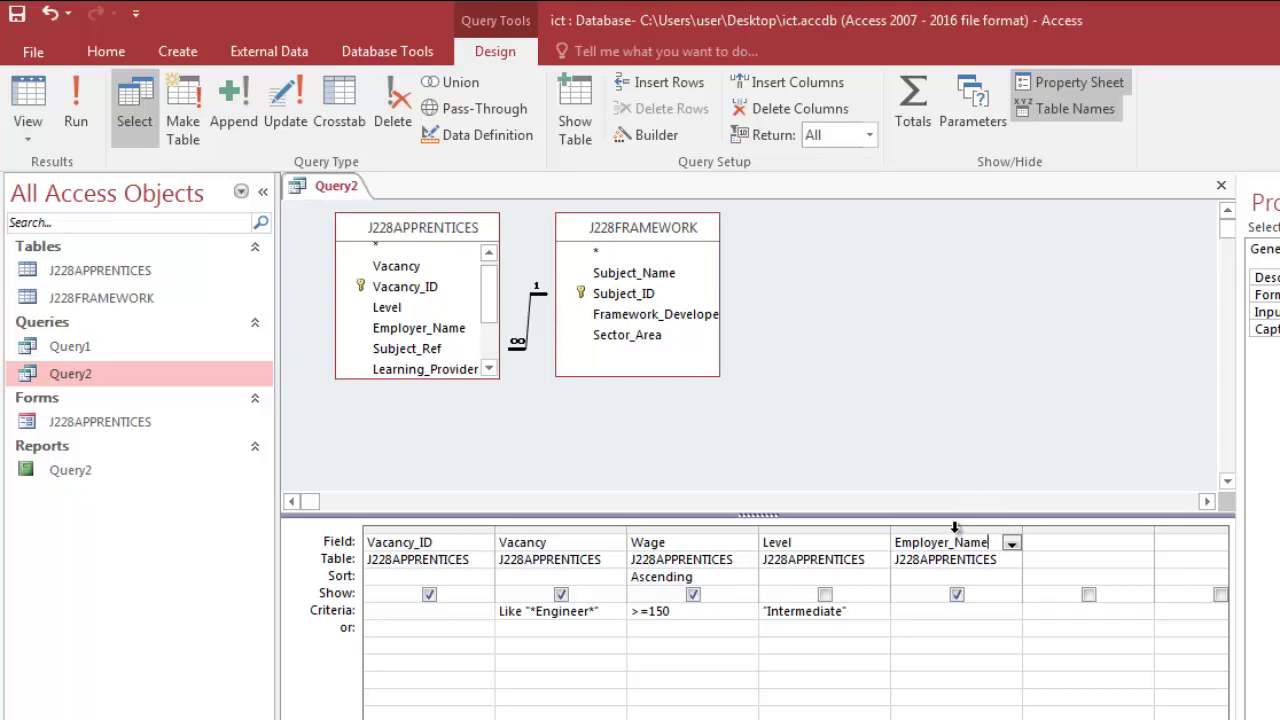
- Delete the Employer_Name column from the grid and save Query2
left_click(955, 527)
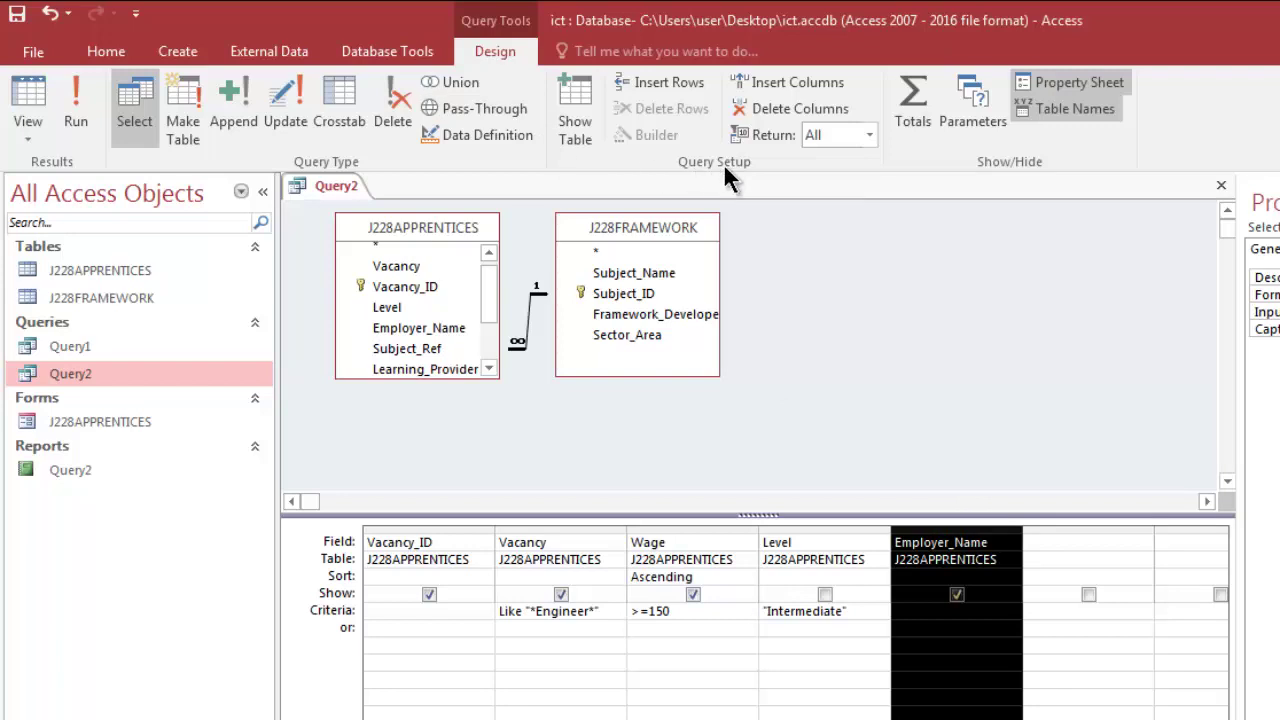
left_click(785, 108)
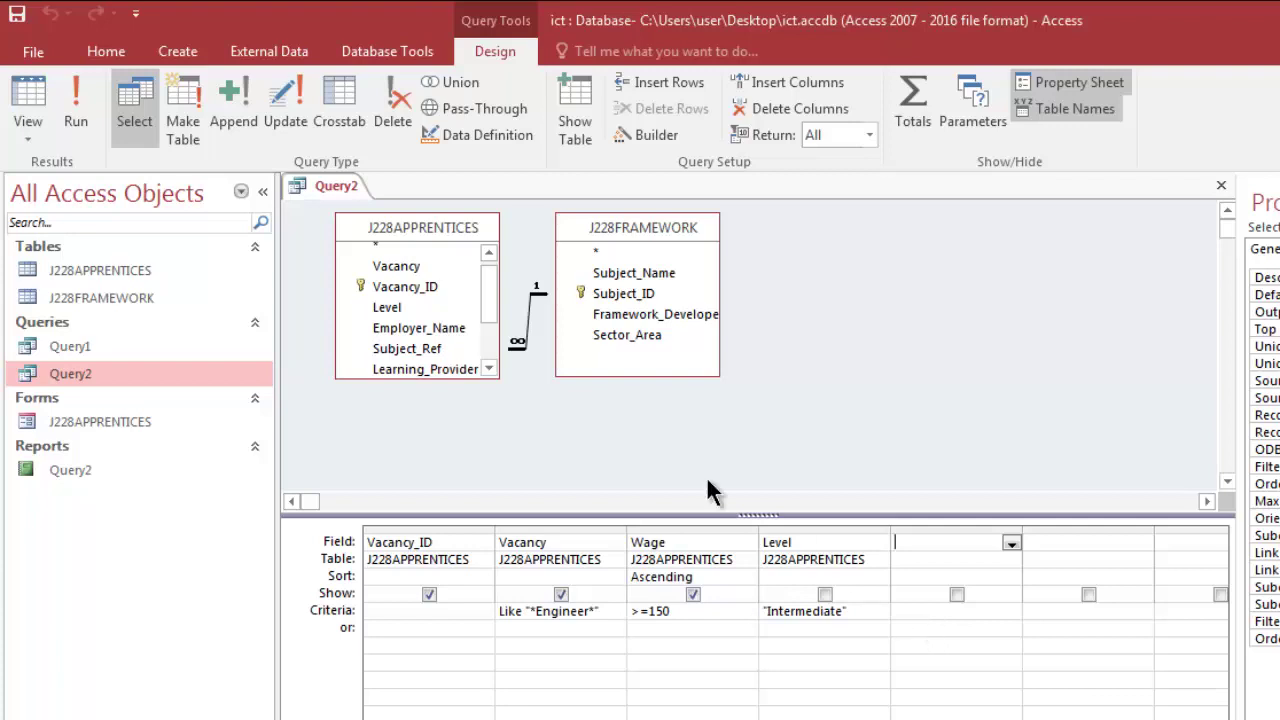
right_click(336, 190)
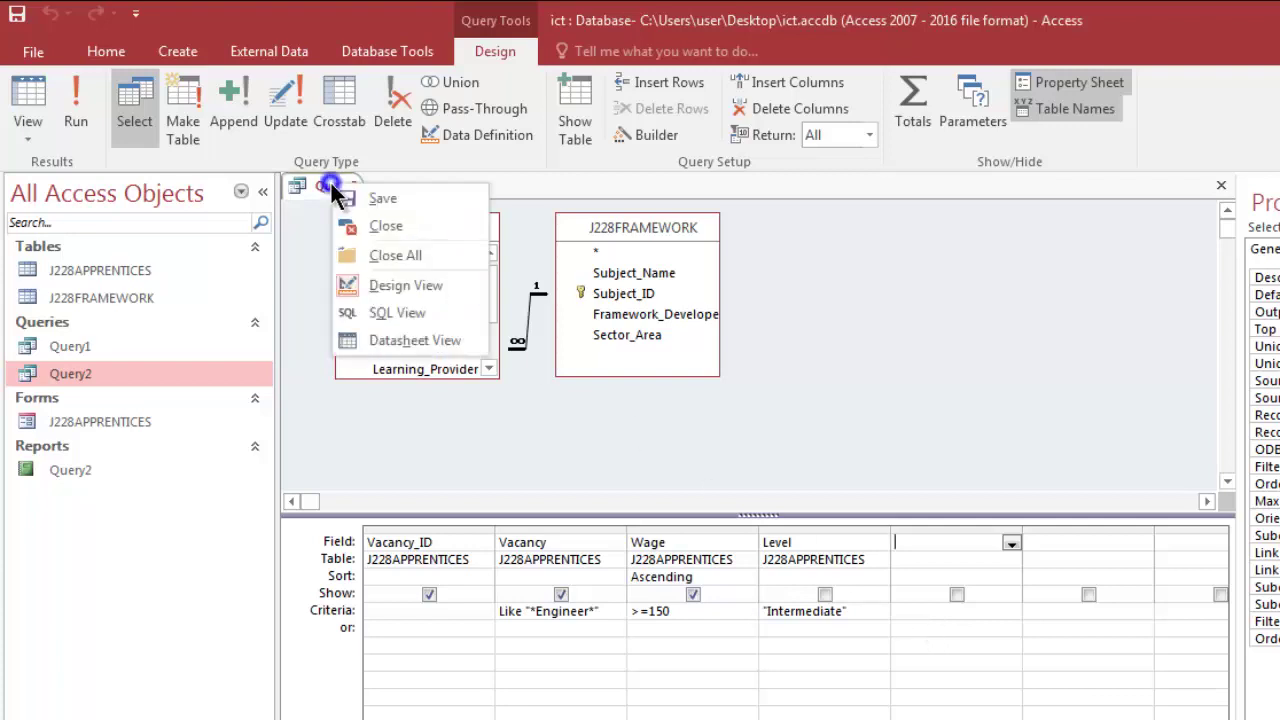
left_click(397, 201)
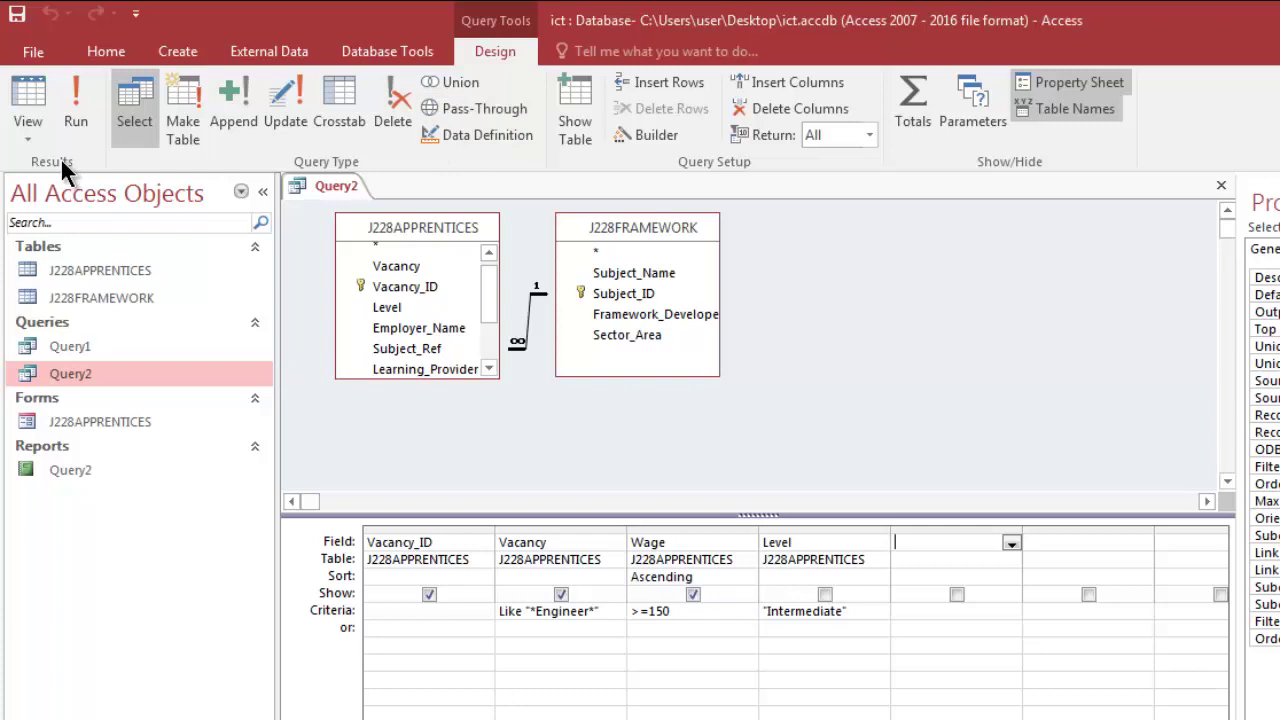
- Run Query2 to show only Vacancy_ID, Vacancy and Wage for the ten vacancies
left_click(77, 122)
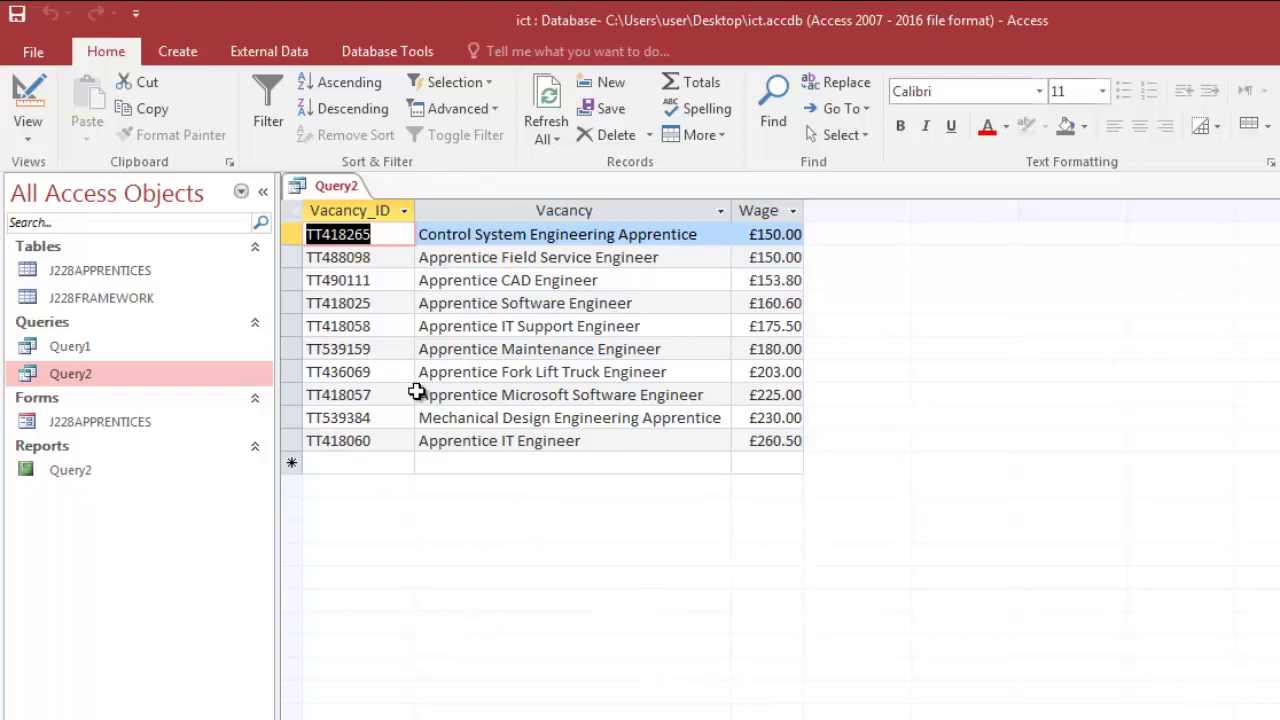
- Close all open objects, then begin deleting Query2 and cancel the deletion
right_click(337, 190)
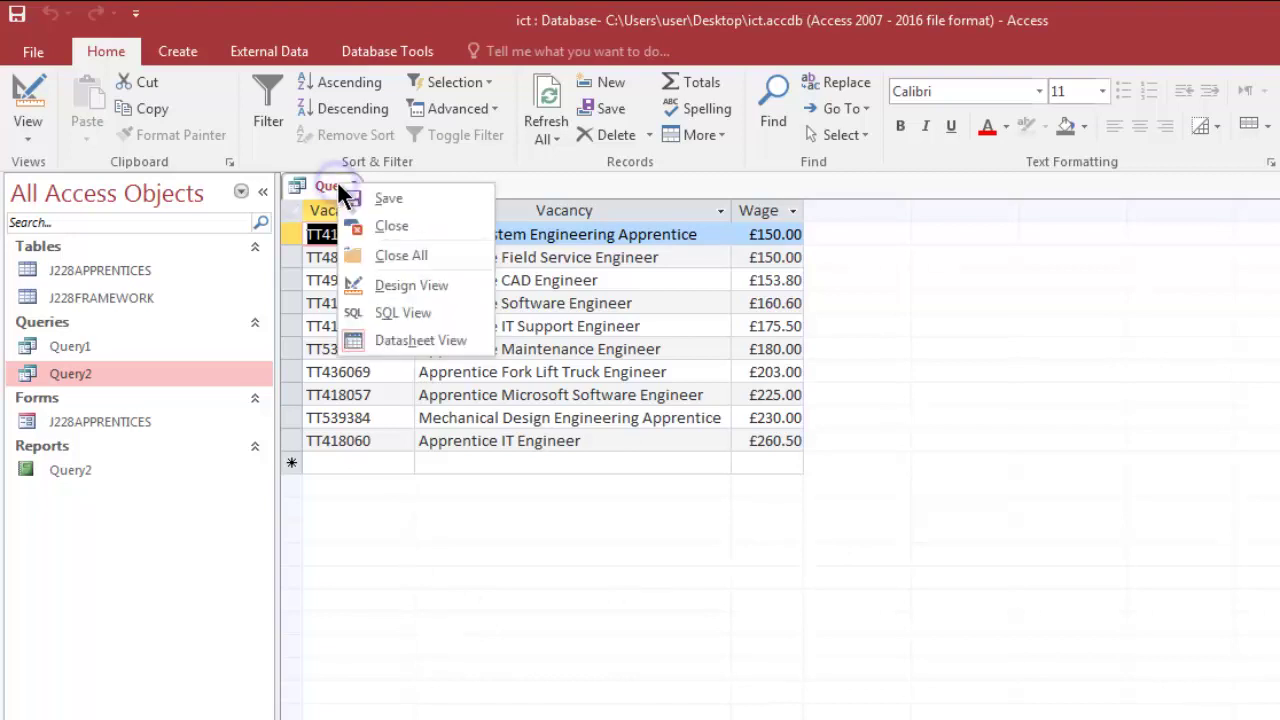
left_click(421, 256)
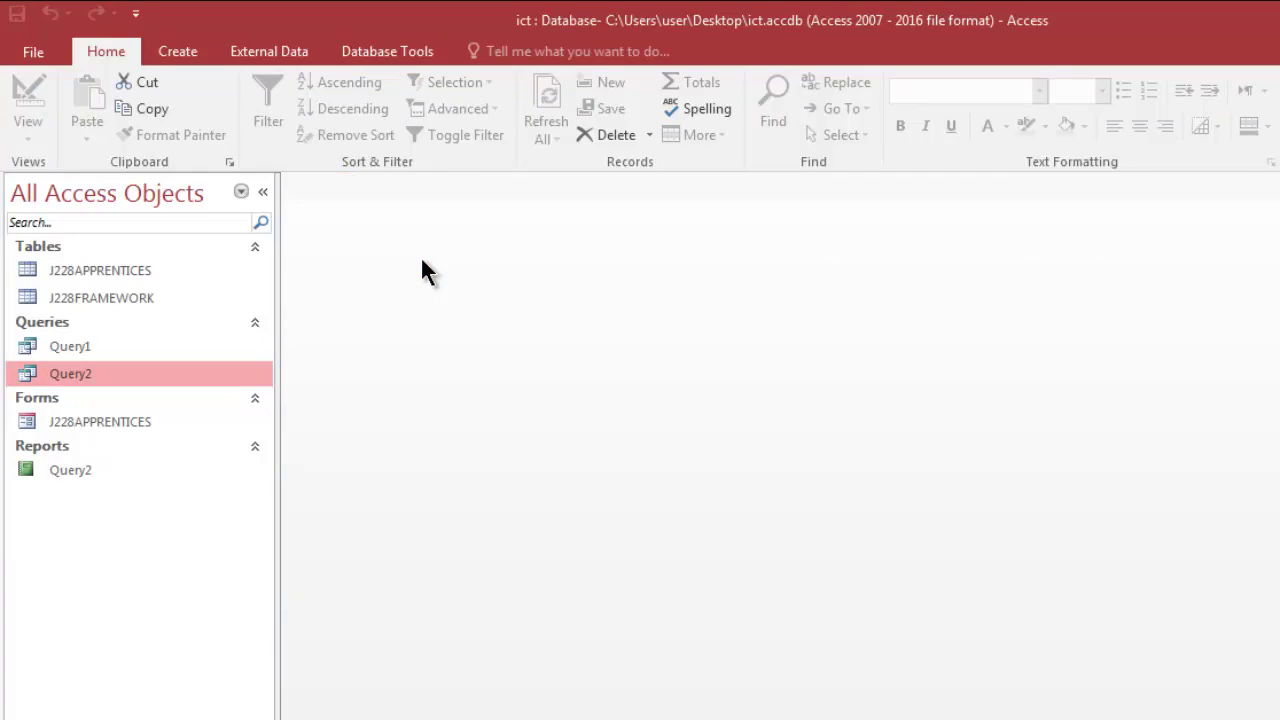
right_click(98, 383)
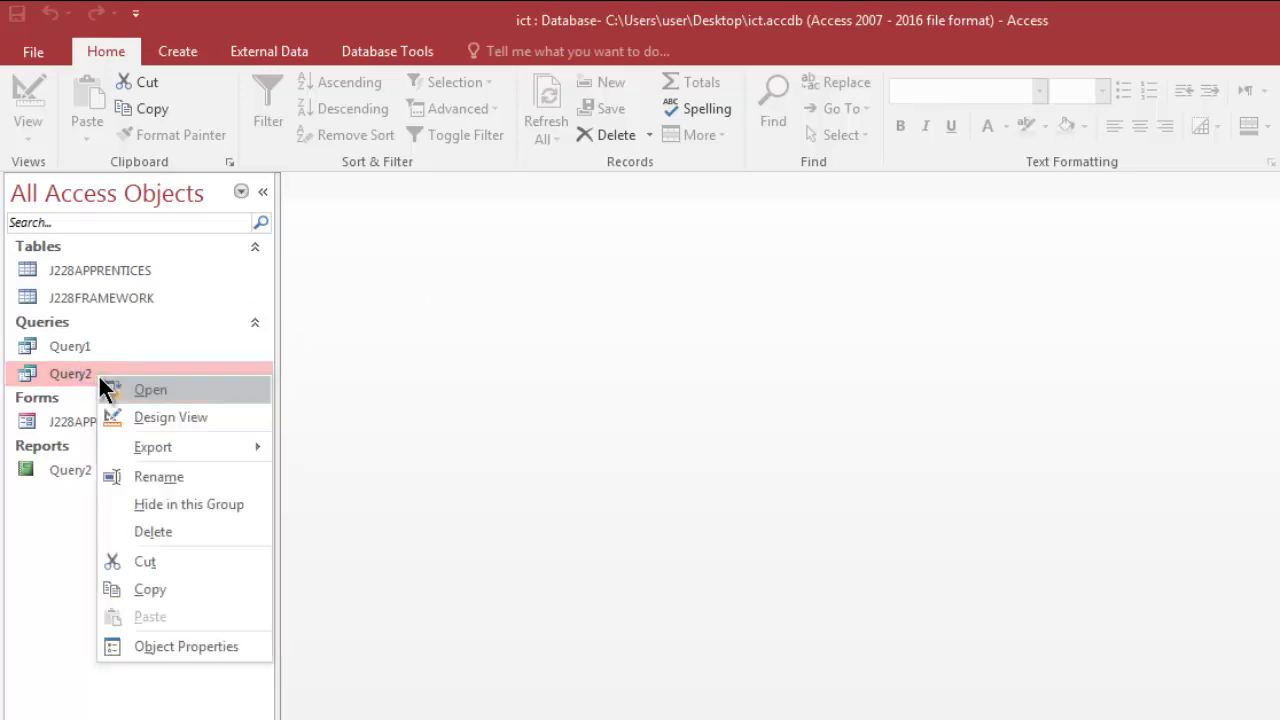
left_click(161, 530)
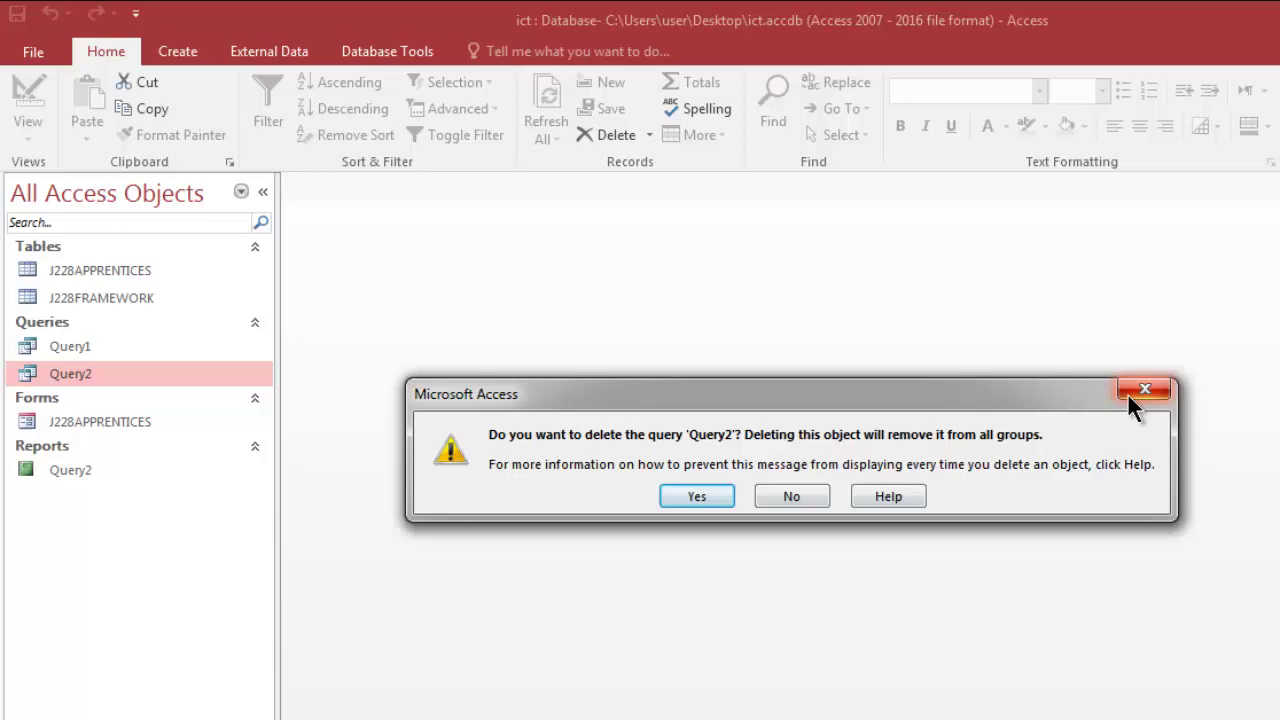
left_click(688, 498)
left_click(793, 497)
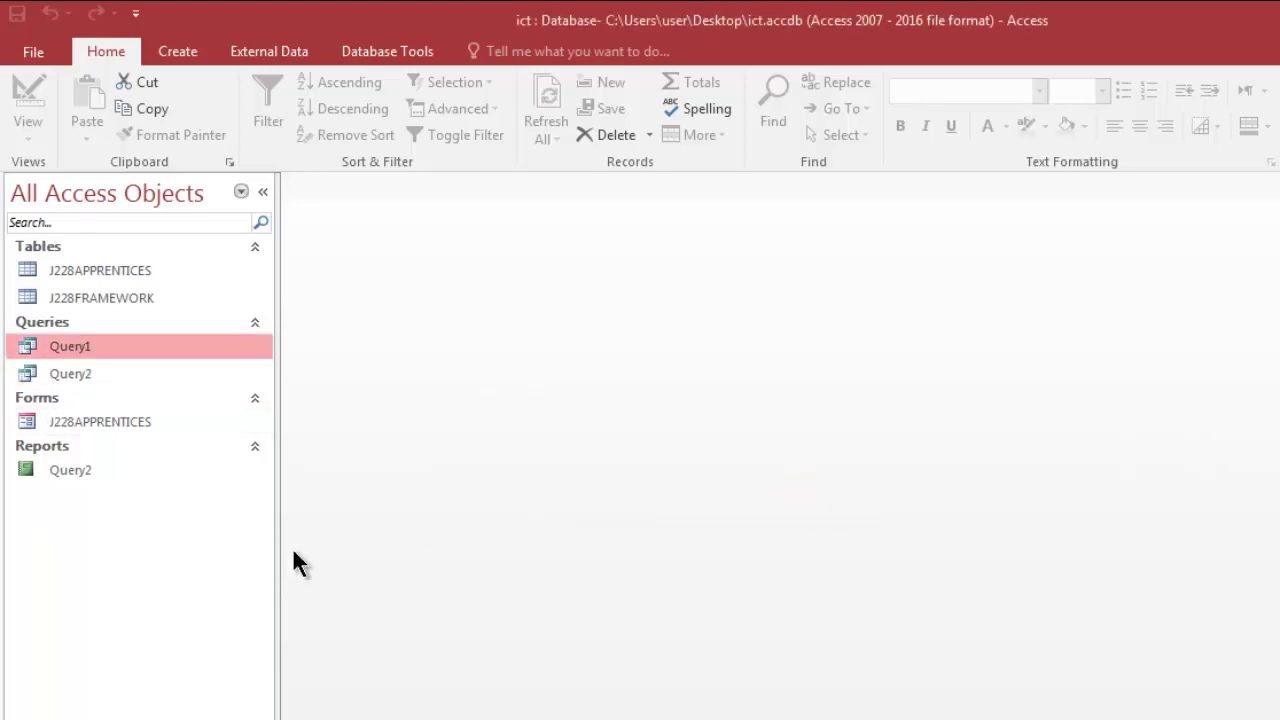
left_click(85, 373)
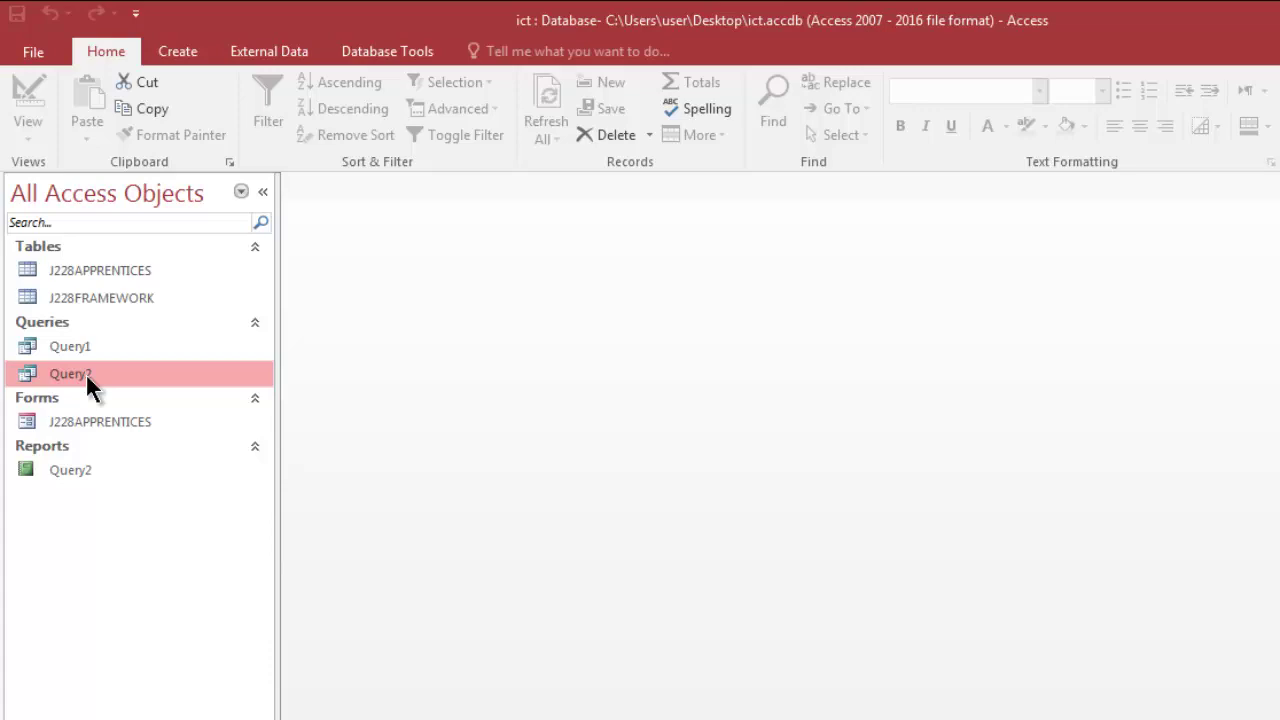
key("Delete")
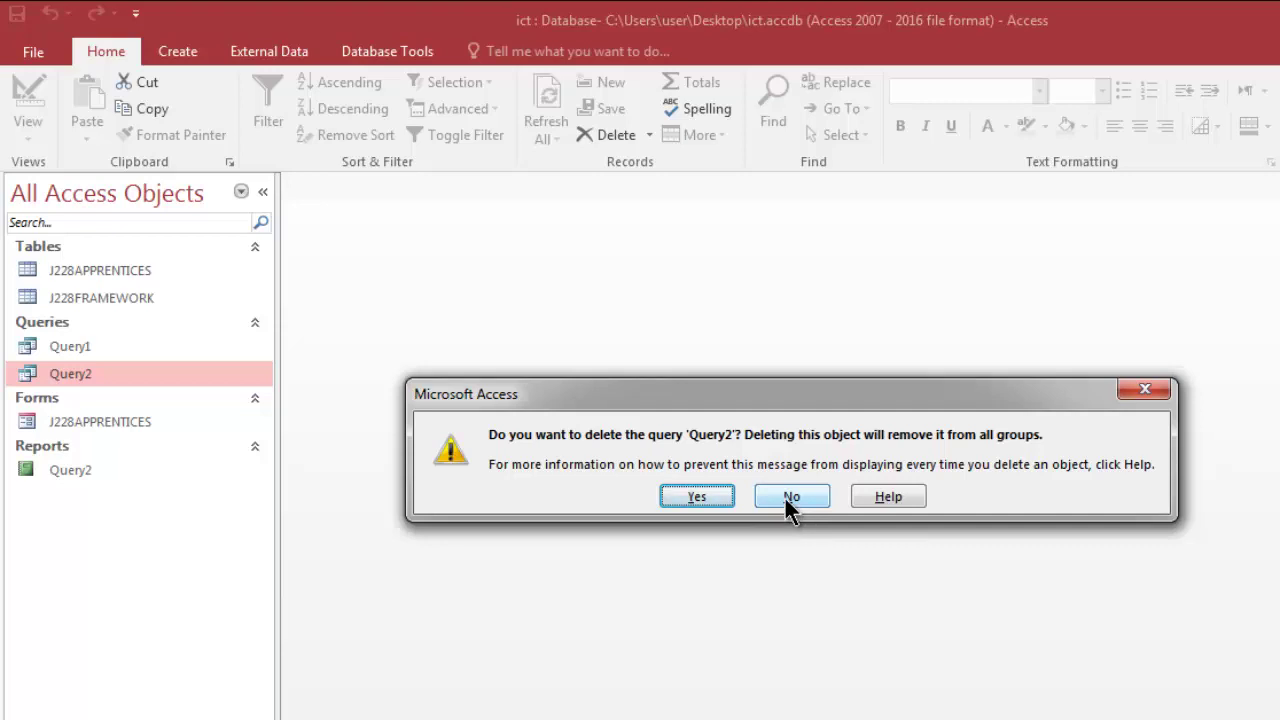
left_click(787, 500)
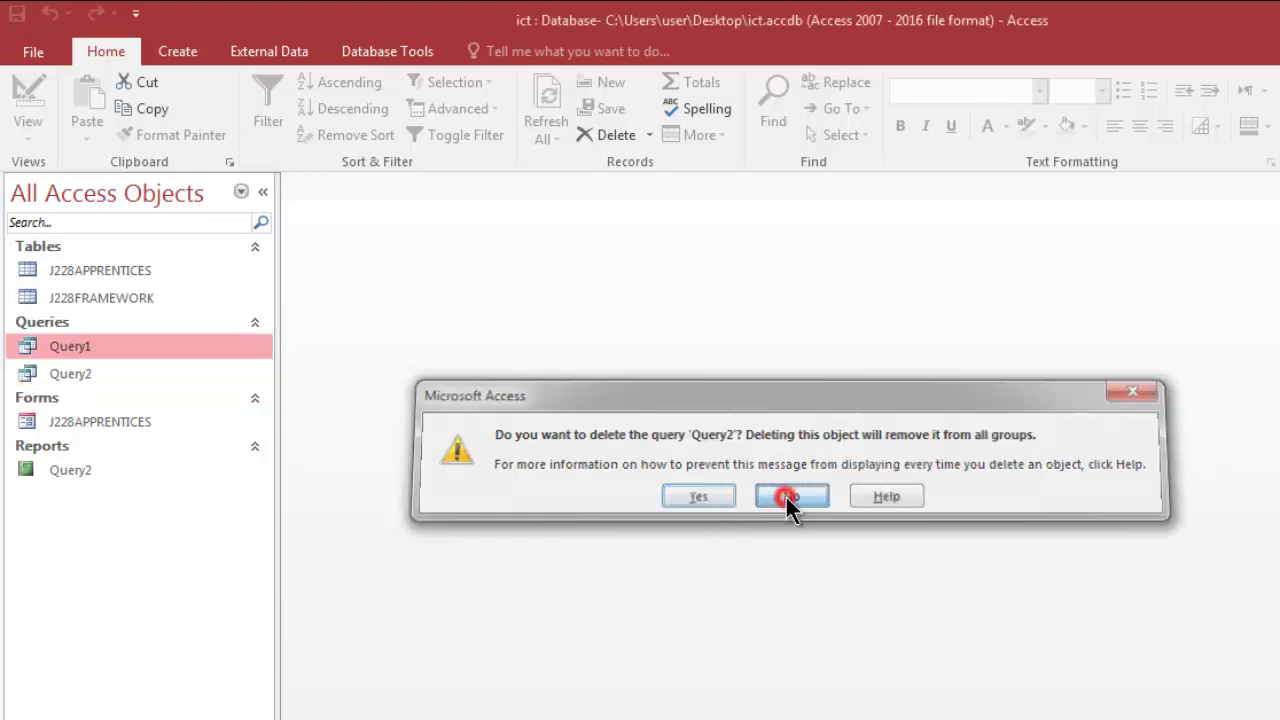